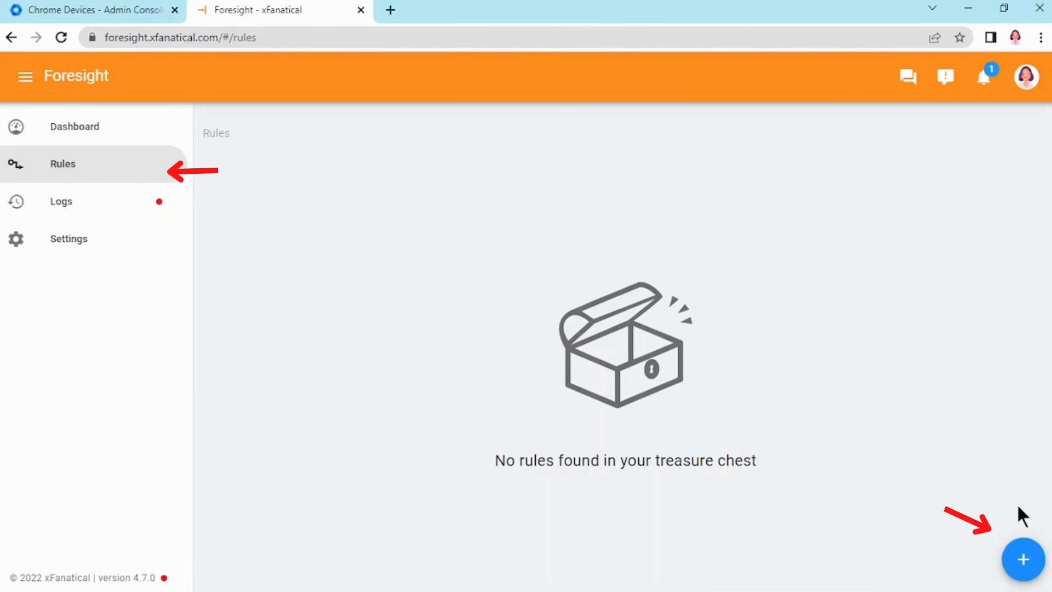
Start a new rule with a Manual trigger and the List Chrome devices action, found by searching "devic".
left_click(1020, 562)
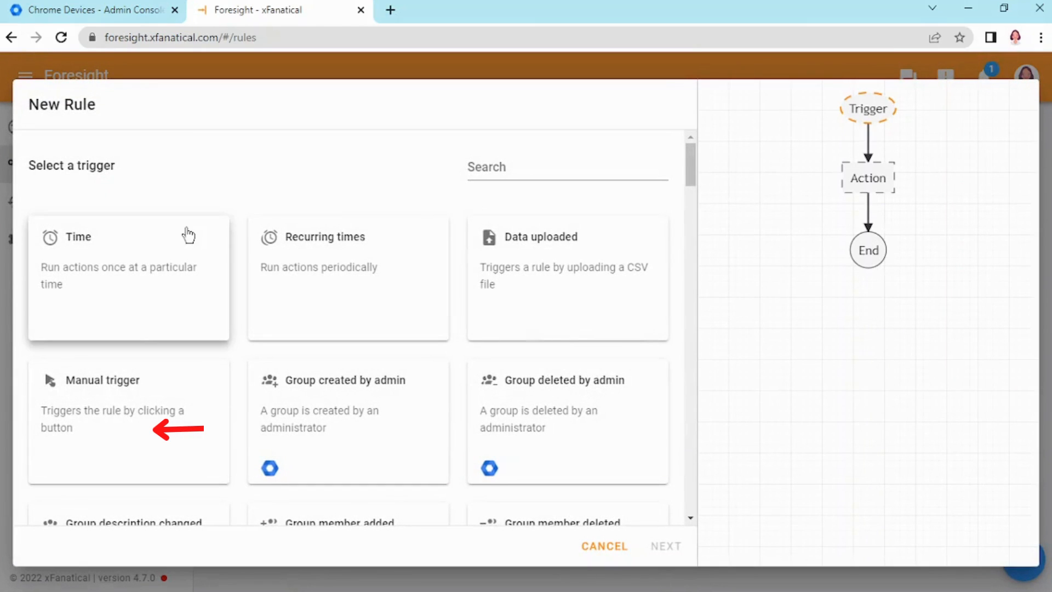
left_click(130, 391)
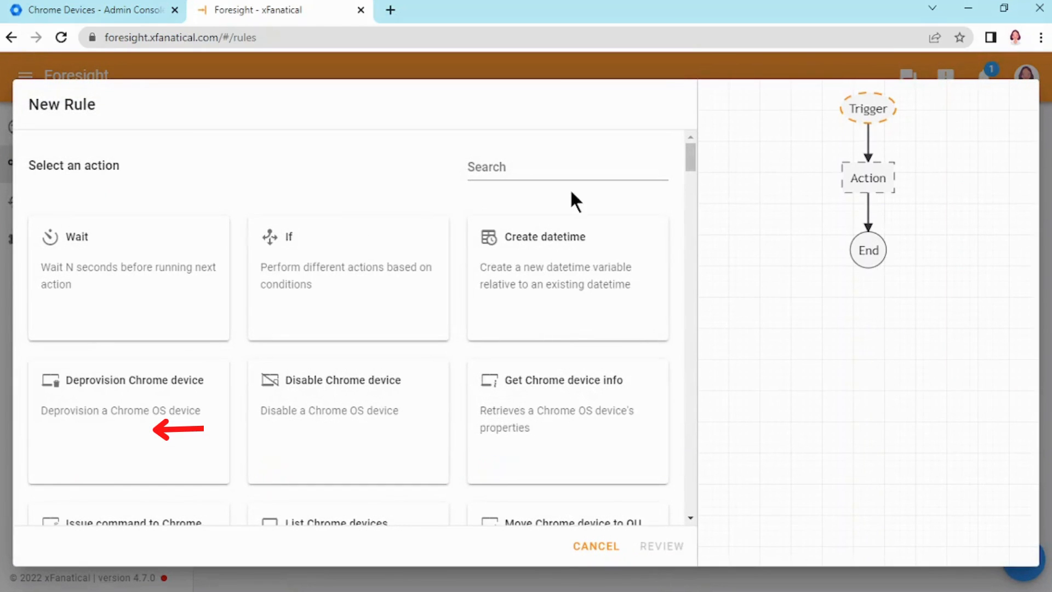
left_click(540, 170)
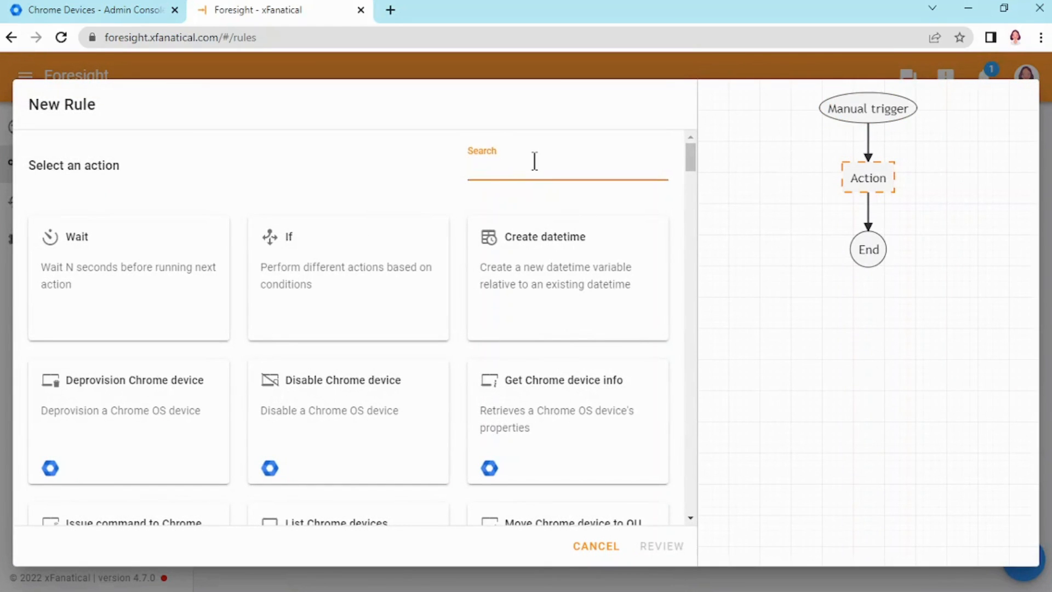
type("devic")
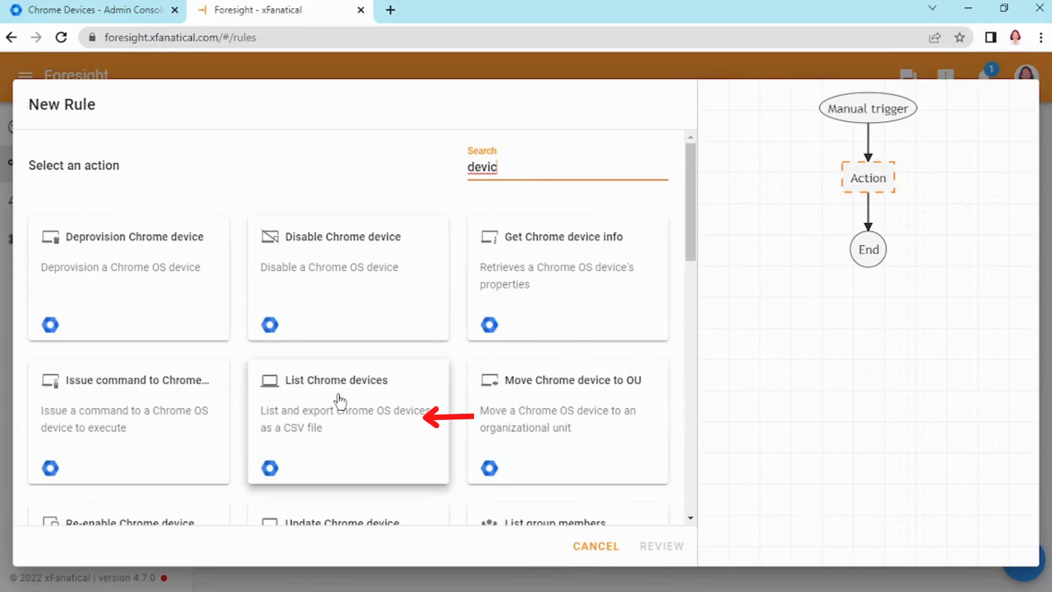
left_click(301, 404)
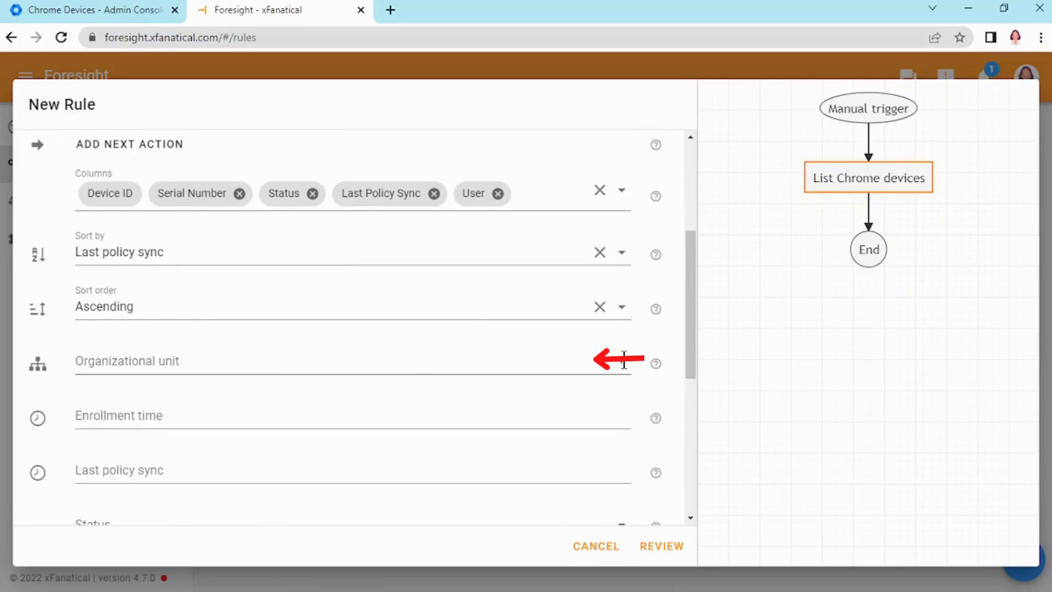
Set the action's organizational unit to /Students/Grade 1 and proceed to review.
left_click(625, 361)
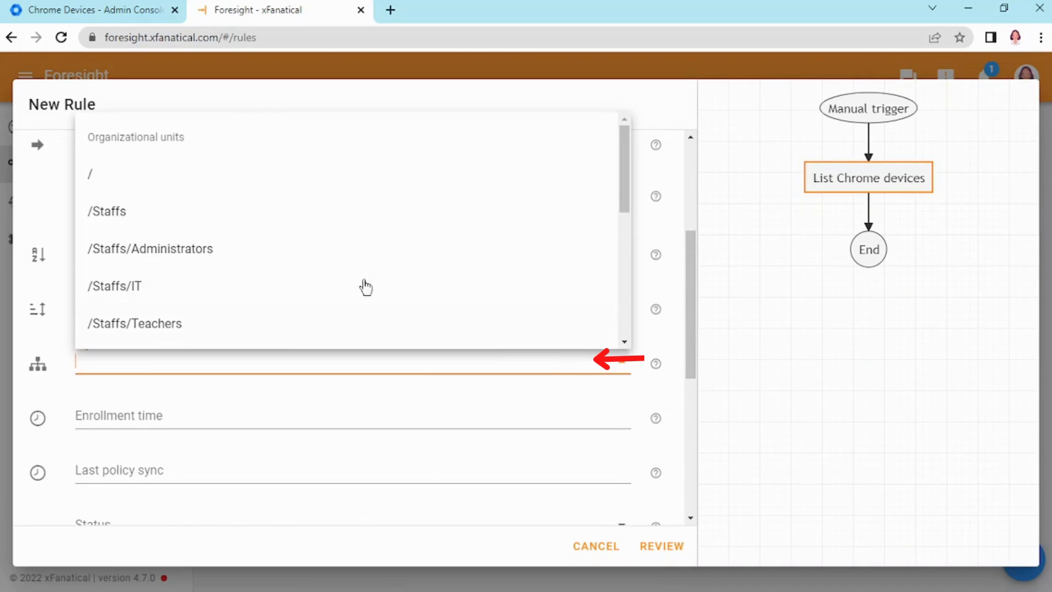
scroll(163, 226, "down", 4)
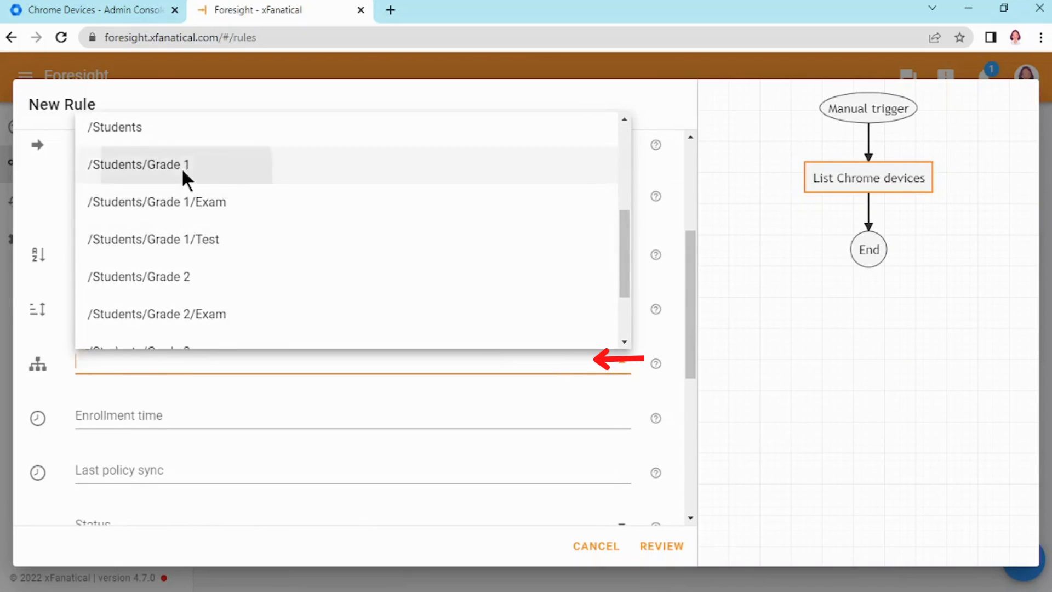
left_click(186, 174)
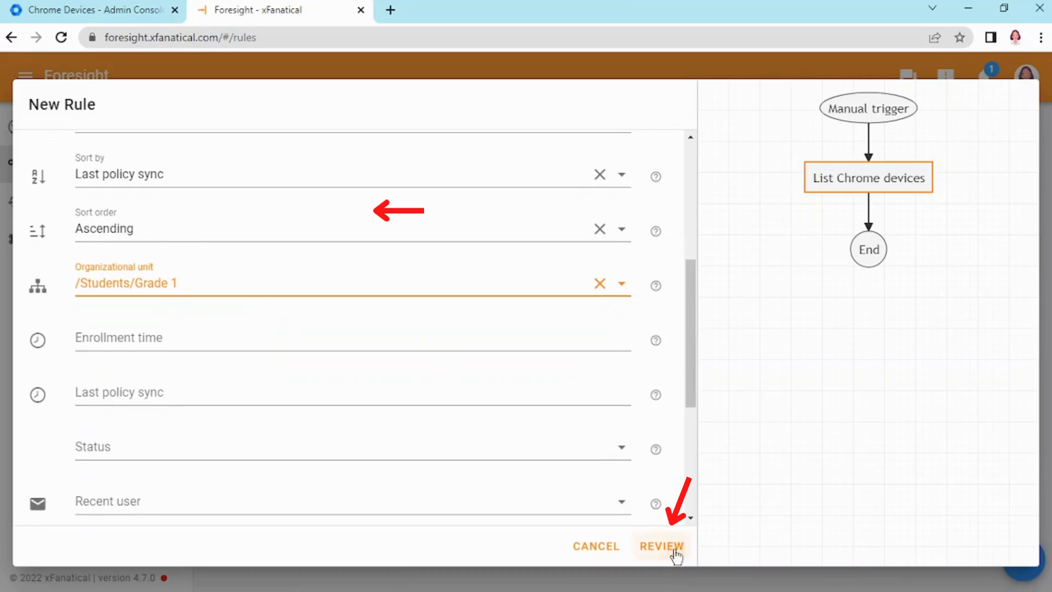
left_click(677, 556)
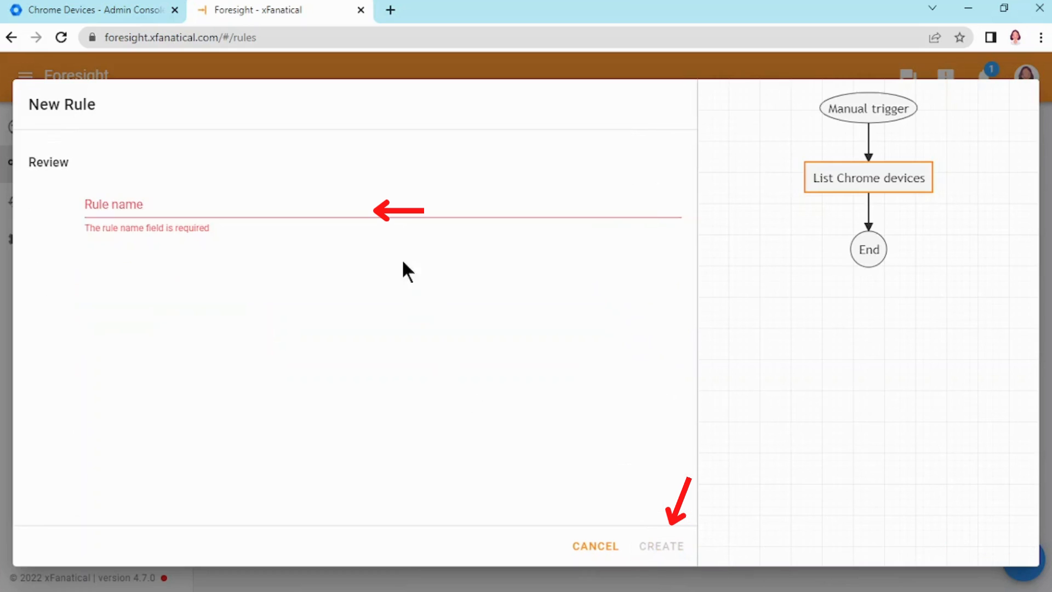
Name the rule "Grade 1 Chrome devices list" and create it.
left_click(390, 218)
type("Grade 1 Chrome devices list")
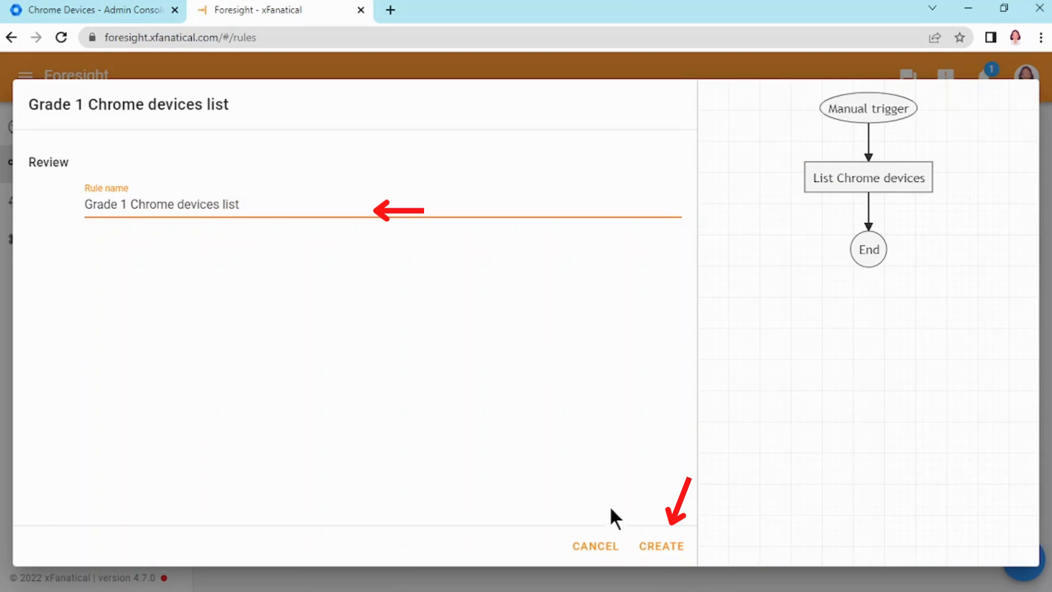
left_click(658, 546)
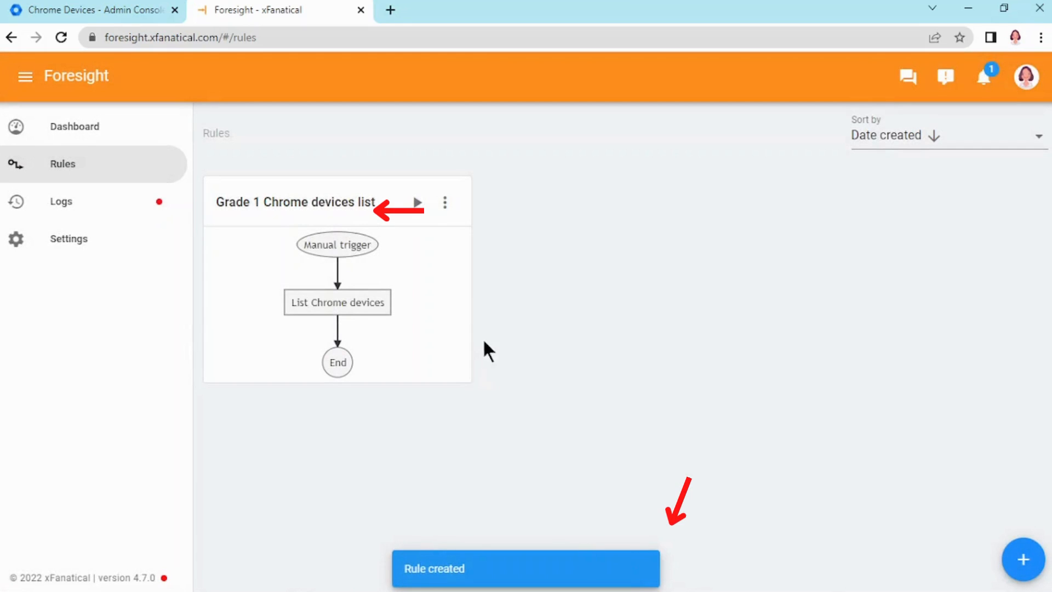
Run the Grade 1 Chrome devices list rule and check its execution in the notifications.
left_click(418, 203)
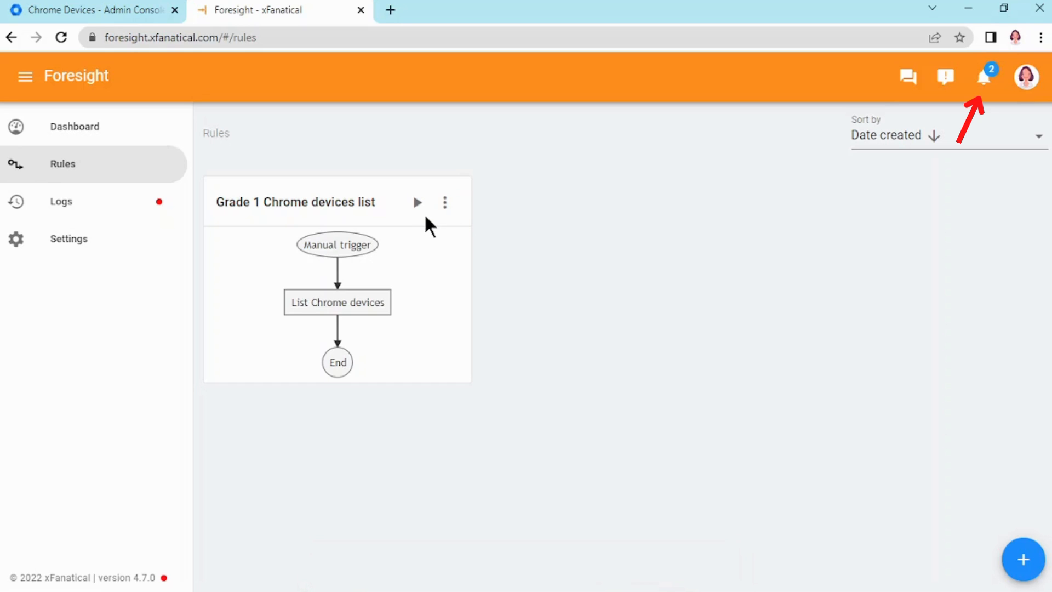
left_click(988, 79)
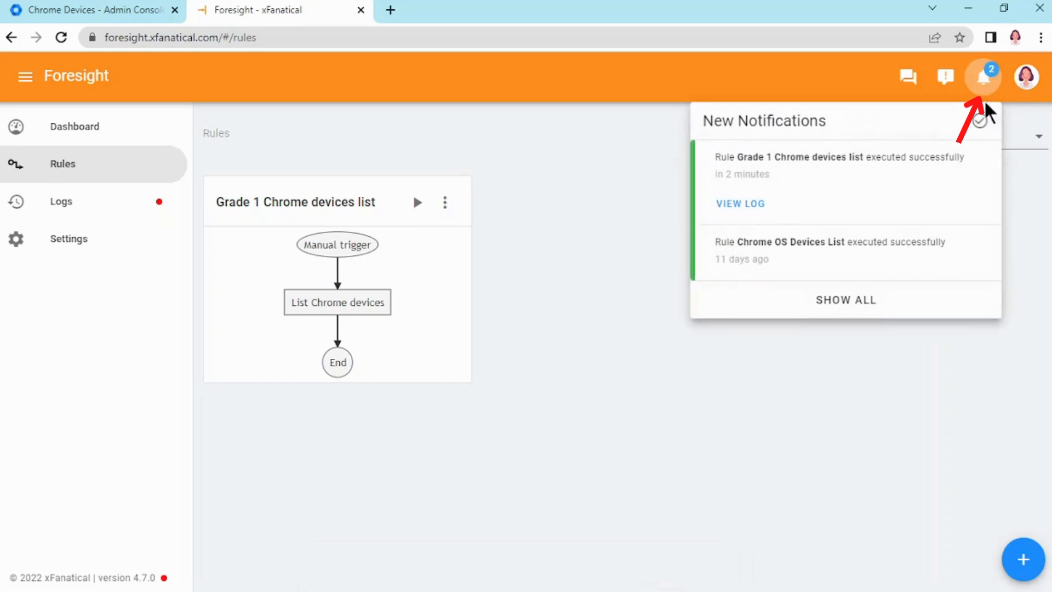
left_click(858, 307)
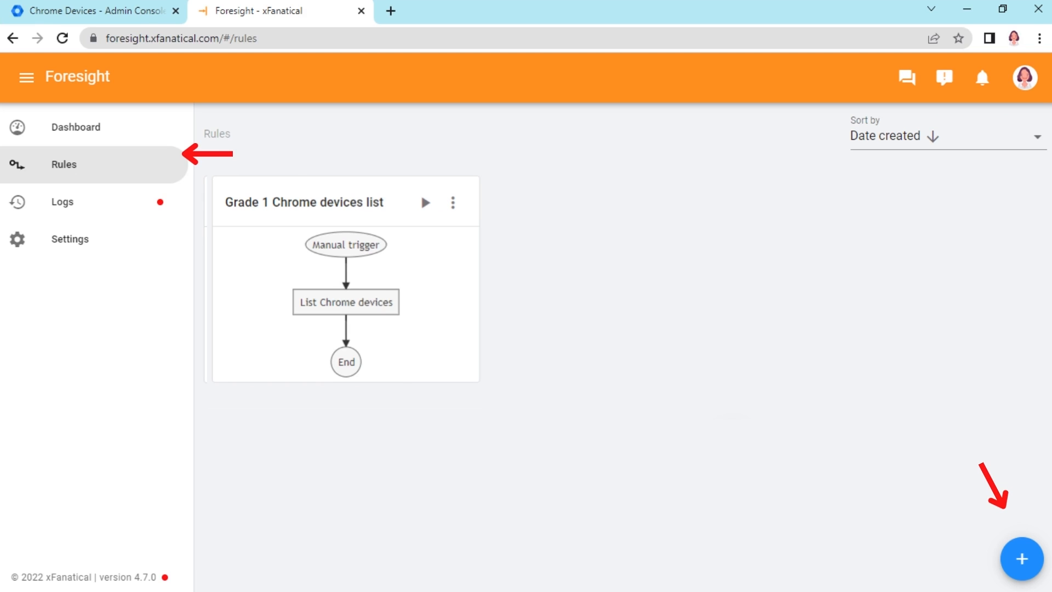
Start another rule with a Data uploaded trigger, uploading the Grade 1 Chrome Devices List CSV from Downloads.
left_click(1023, 559)
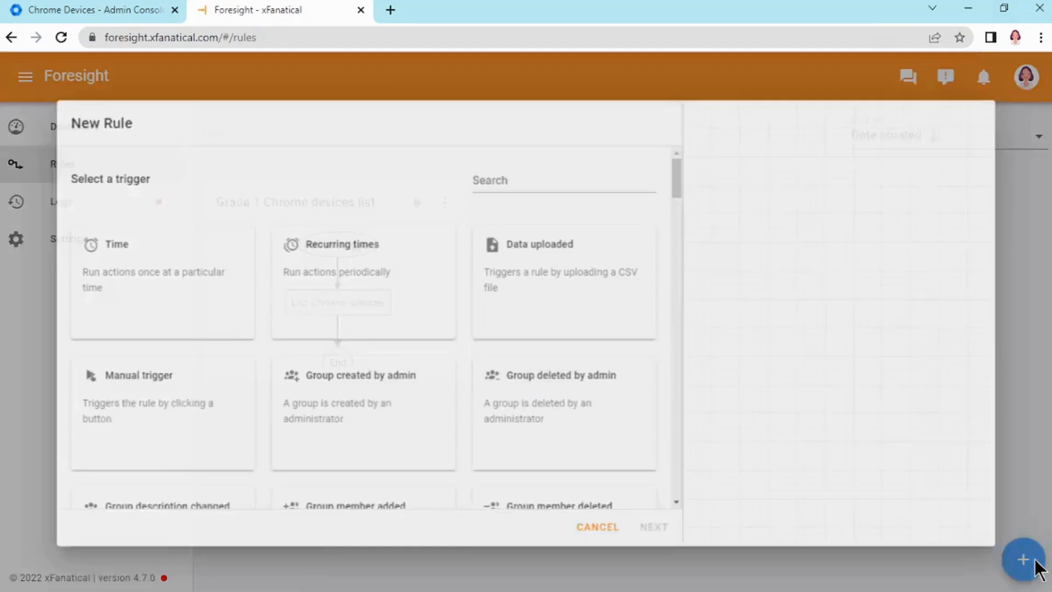
left_click(582, 272)
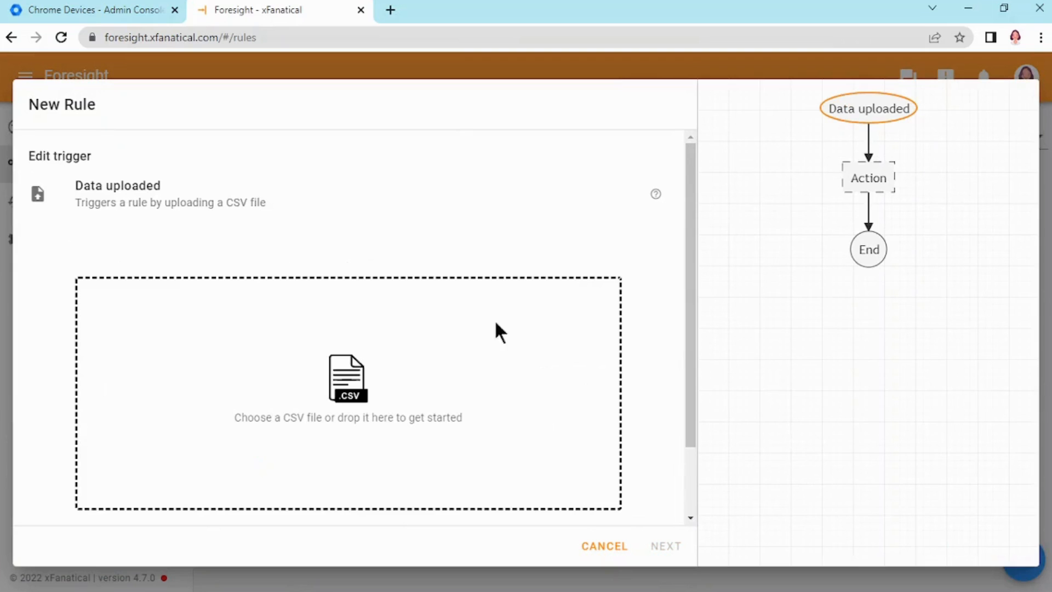
left_click(359, 407)
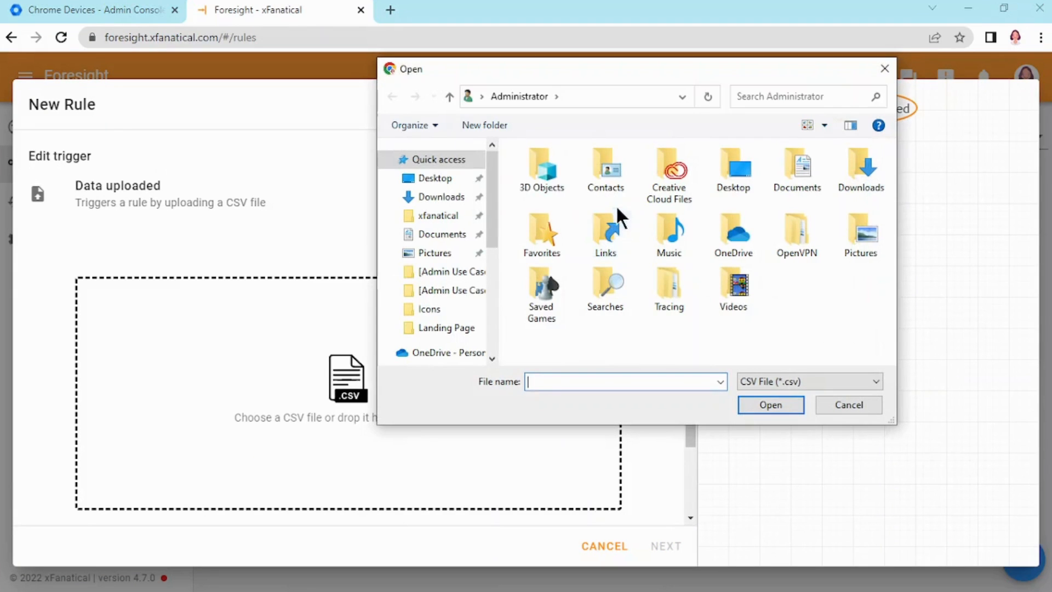
left_click(460, 198)
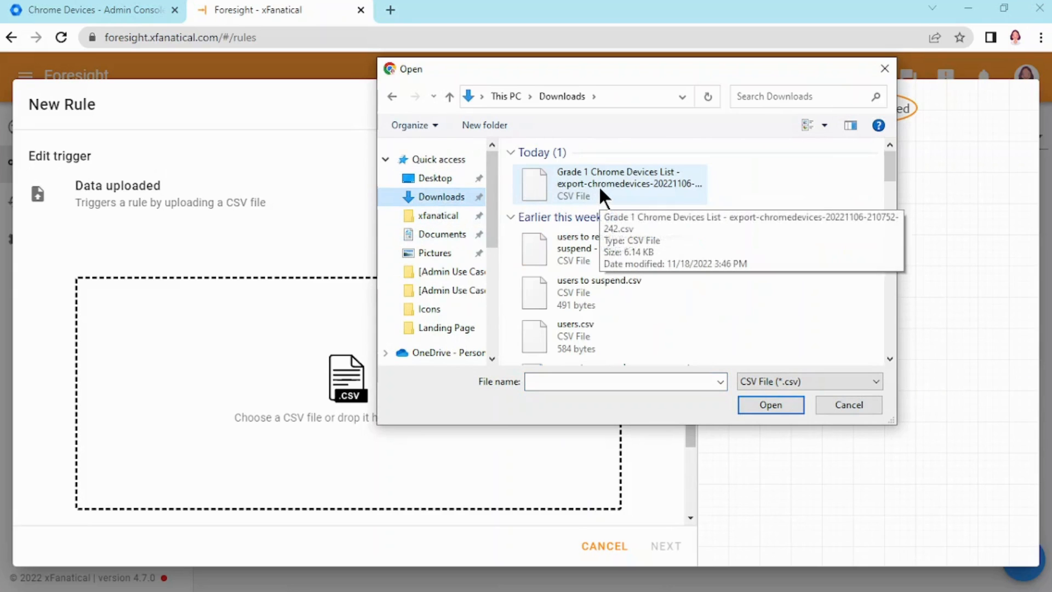
double_click(600, 189)
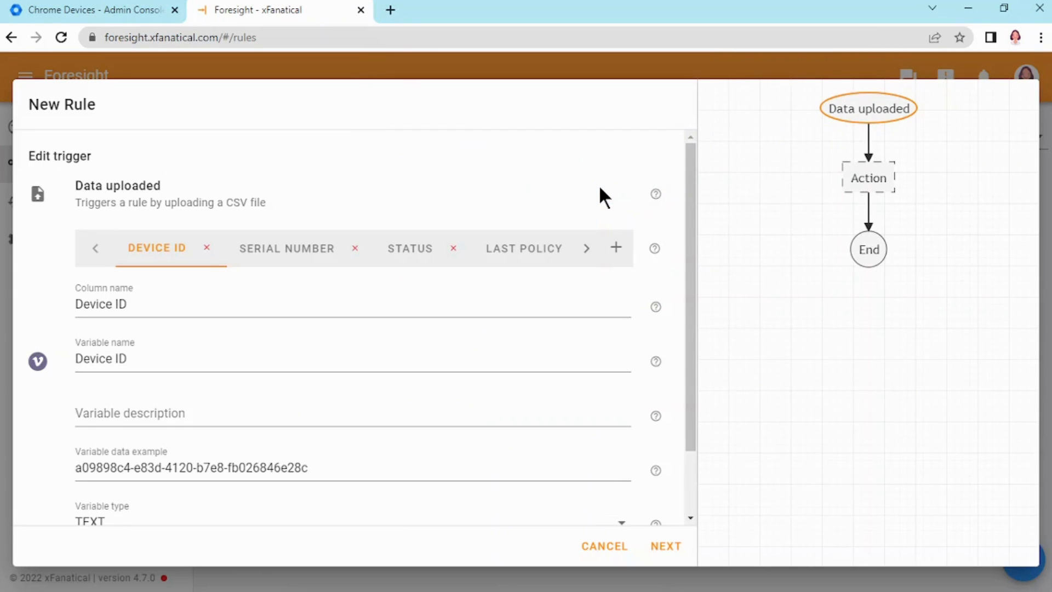
Add the Move Chrome device to OU action, found by searching "device".
left_click(678, 548)
left_click(523, 164)
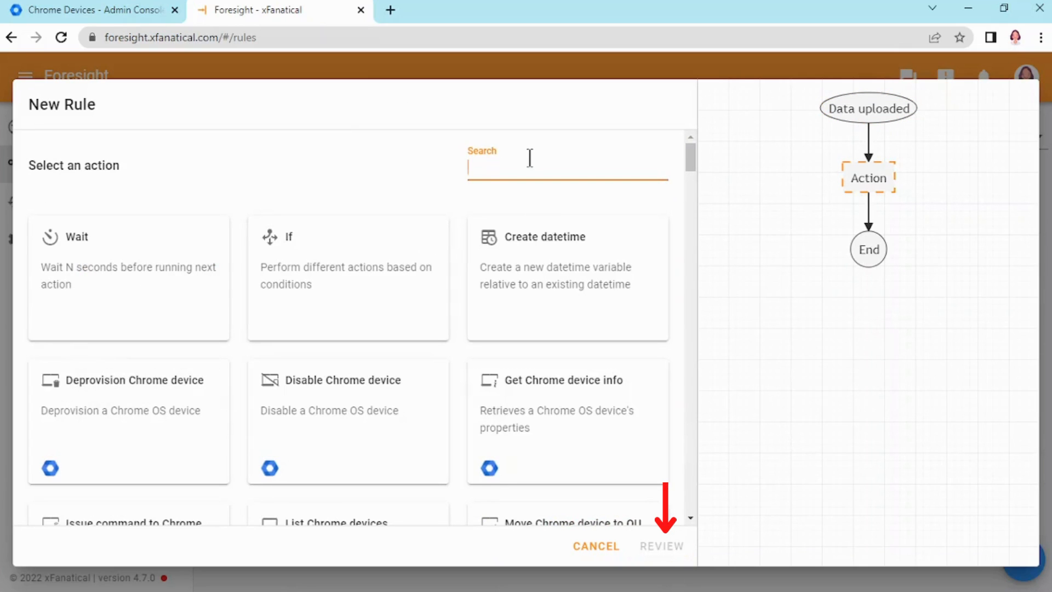
type("device")
left_click(570, 425)
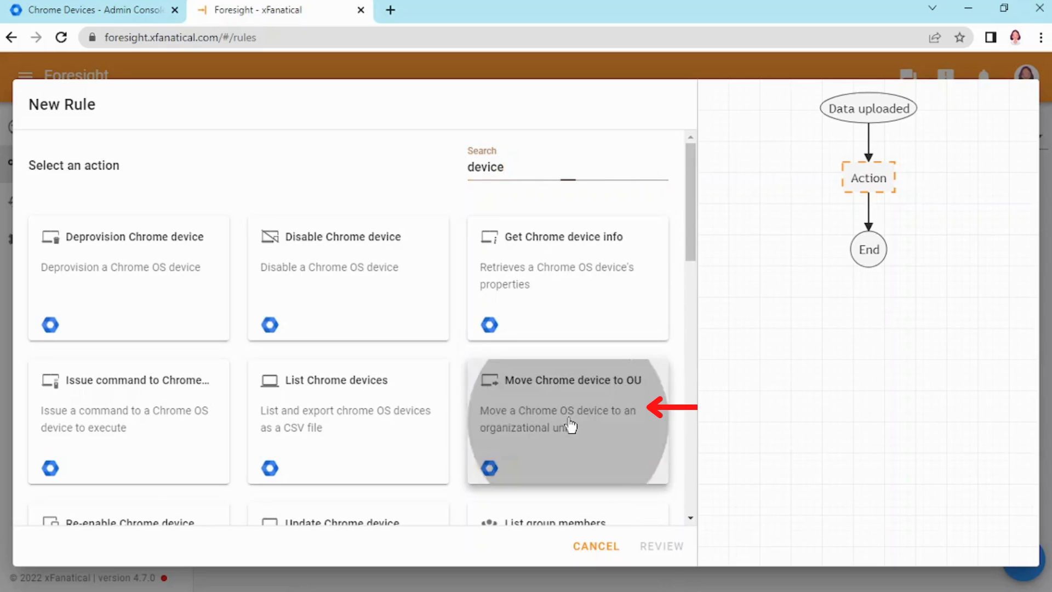
scroll(318, 298, "down", 3)
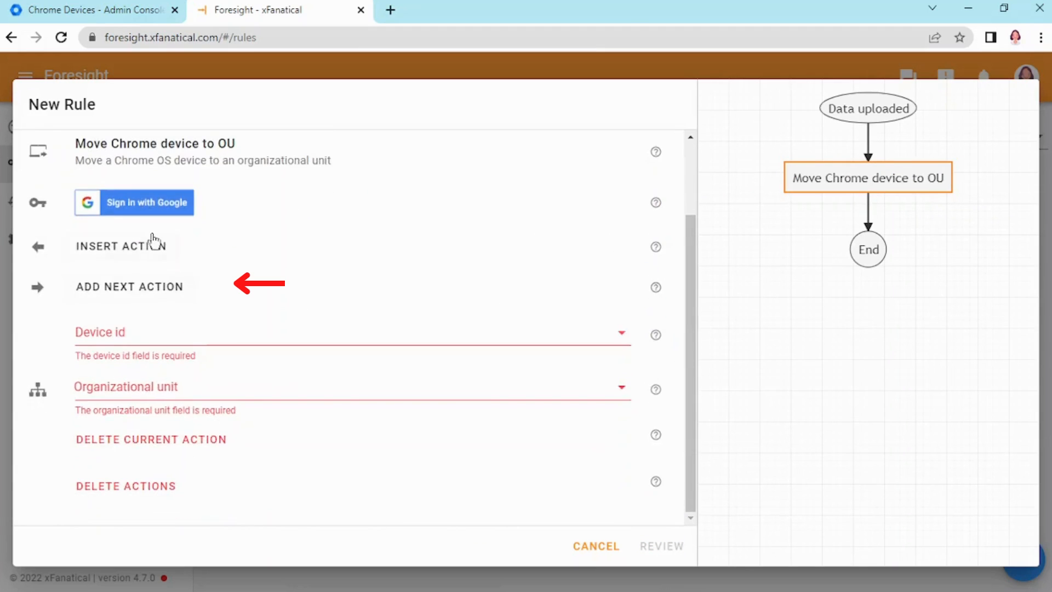
scroll(150, 258, "up", 3)
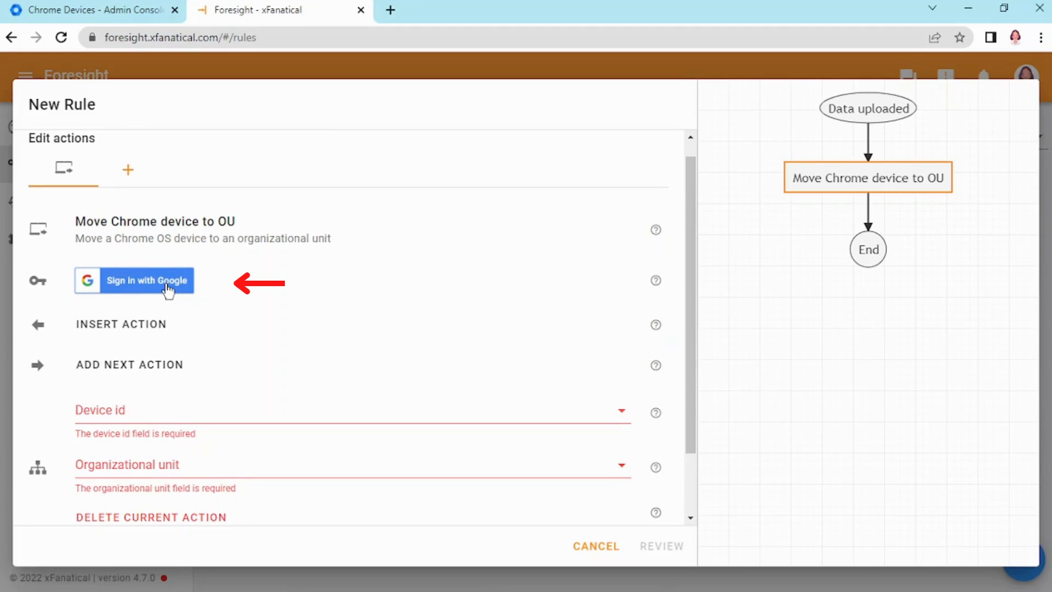
Sign in with Google and allow Foresight access to the account for this action.
left_click(166, 282)
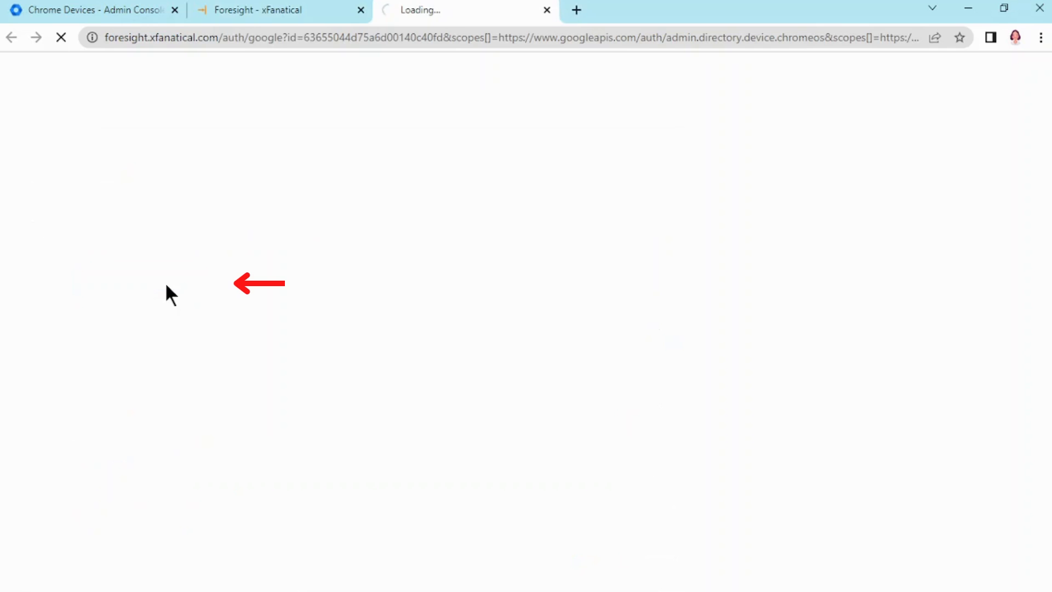
left_click(448, 344)
scroll(466, 348, "down", 4)
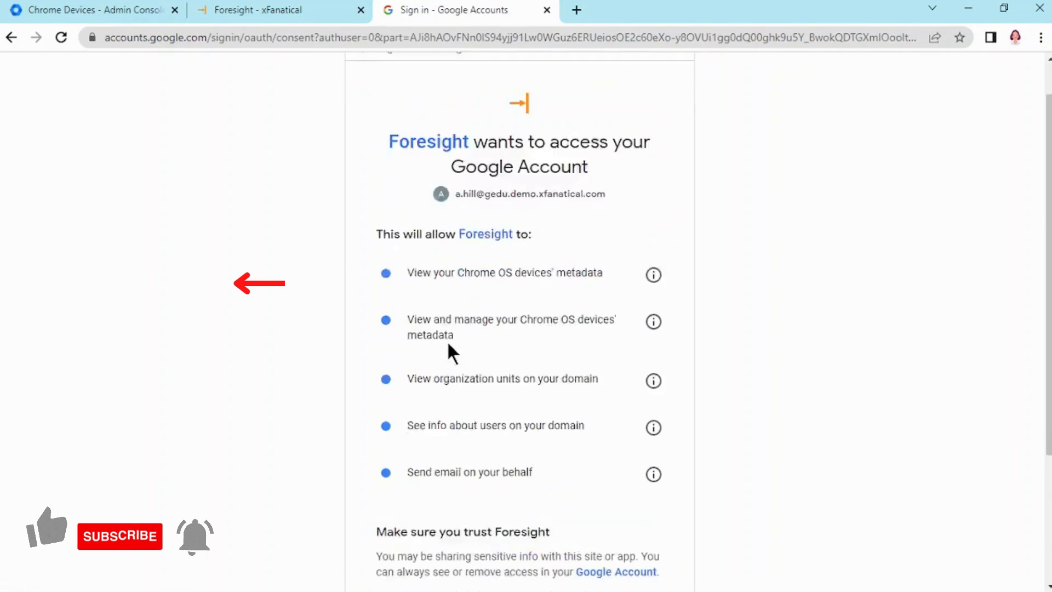
left_click(618, 473)
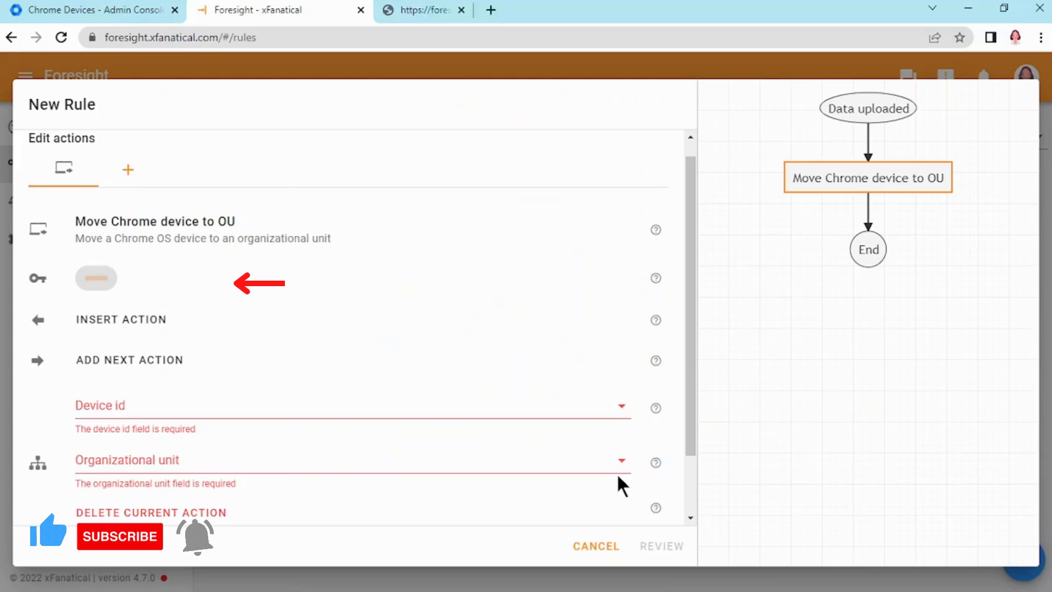
Set Device id to the {{ DeviceID_99525e }} variable and the organizational unit to /Students/Grade 2.
scroll(206, 273, "down", 1)
scroll(206, 272, "down", 1)
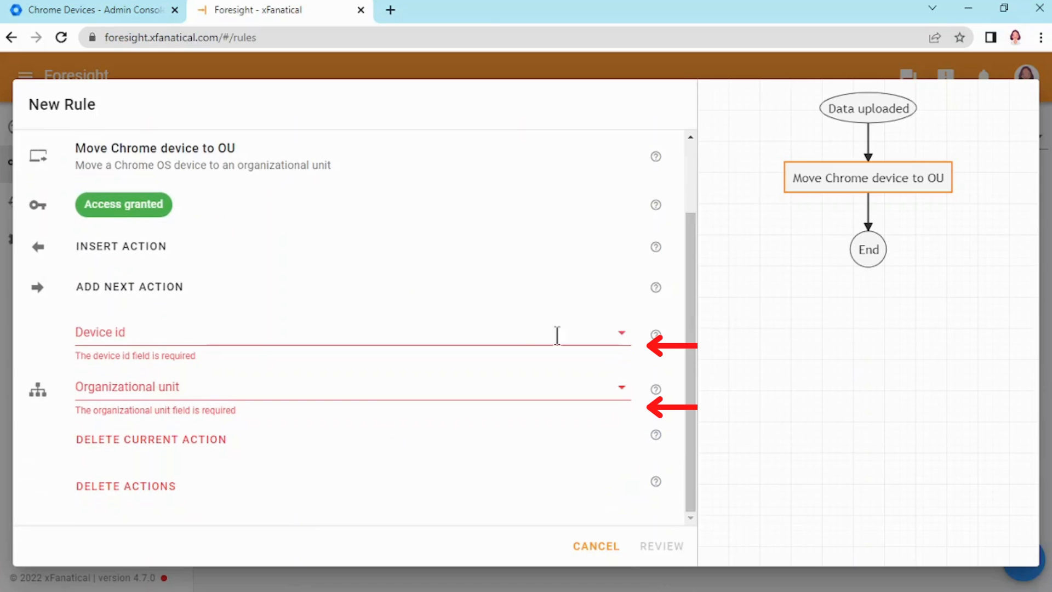
left_click(622, 332)
left_click(145, 416)
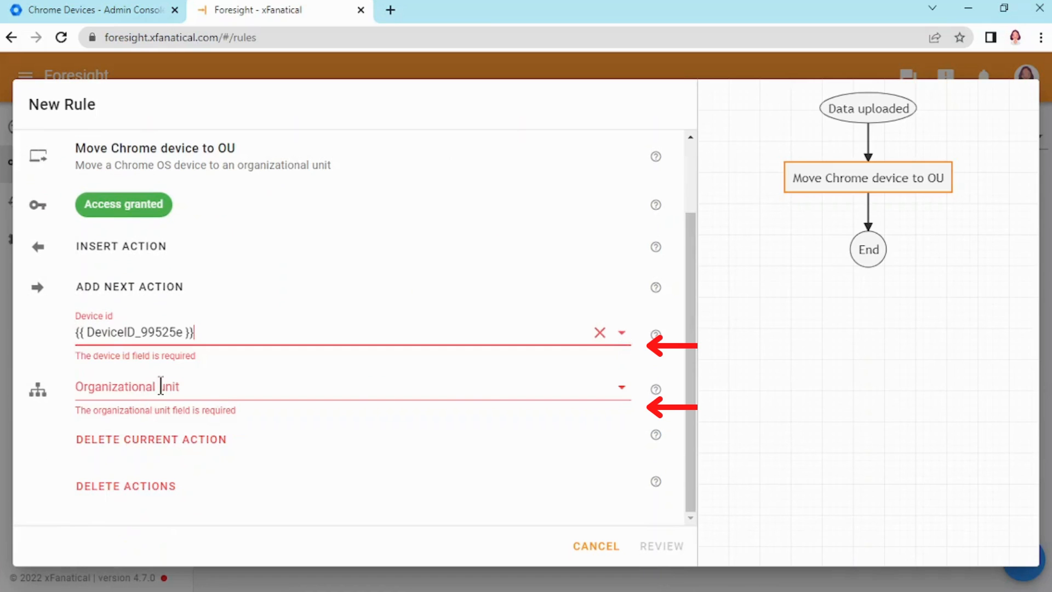
left_click(581, 392)
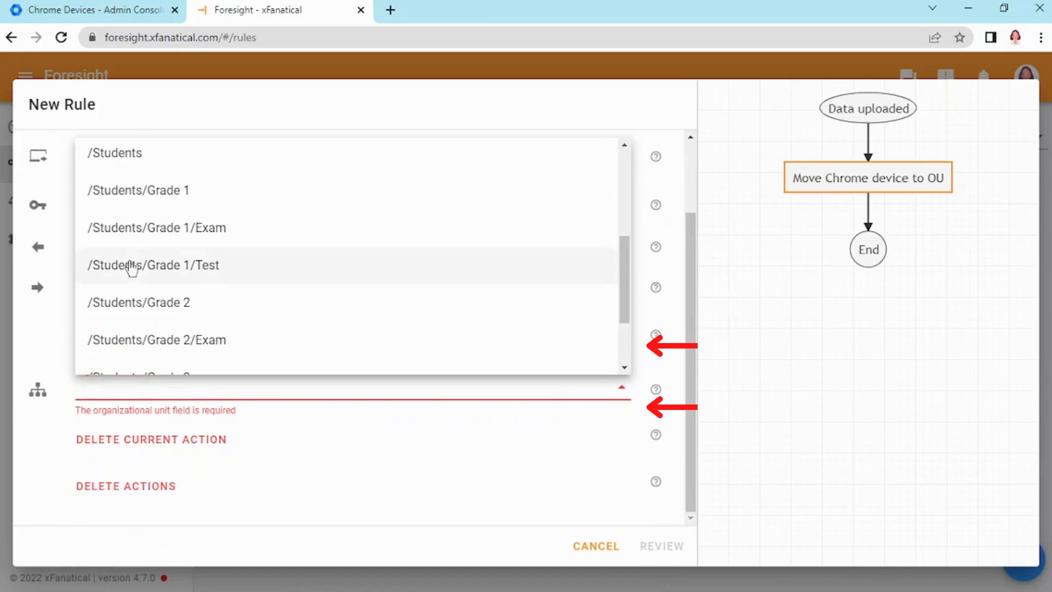
scroll(164, 242, "down", 2)
left_click(167, 233)
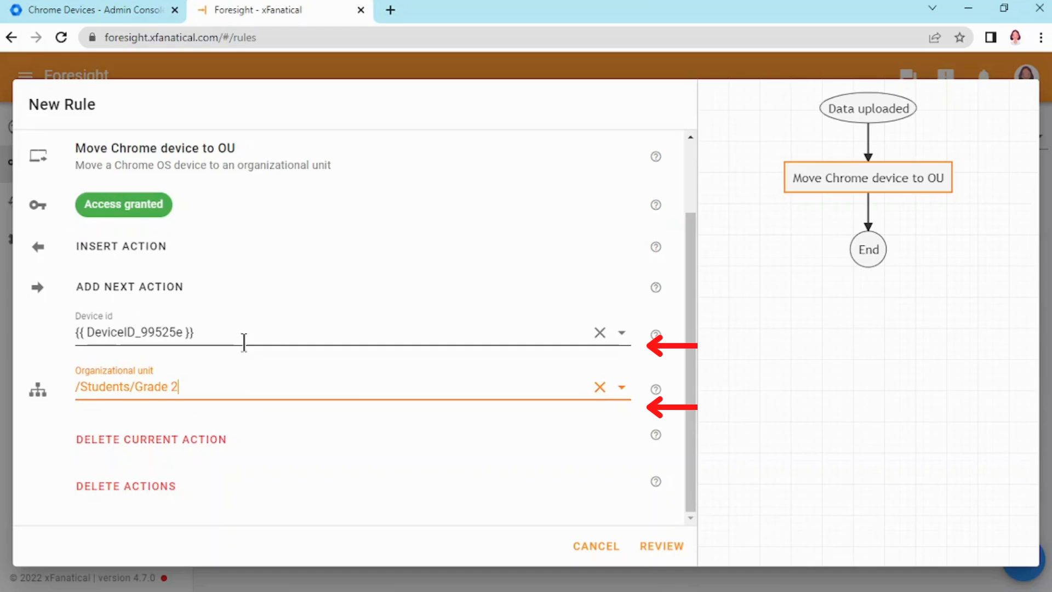
Name the rule "Grade 1 to Grade 2 Chrome devices transfer" and create it.
left_click(666, 547)
left_click(368, 199)
type("Grade 1 to Grade 2 Chrome devices")
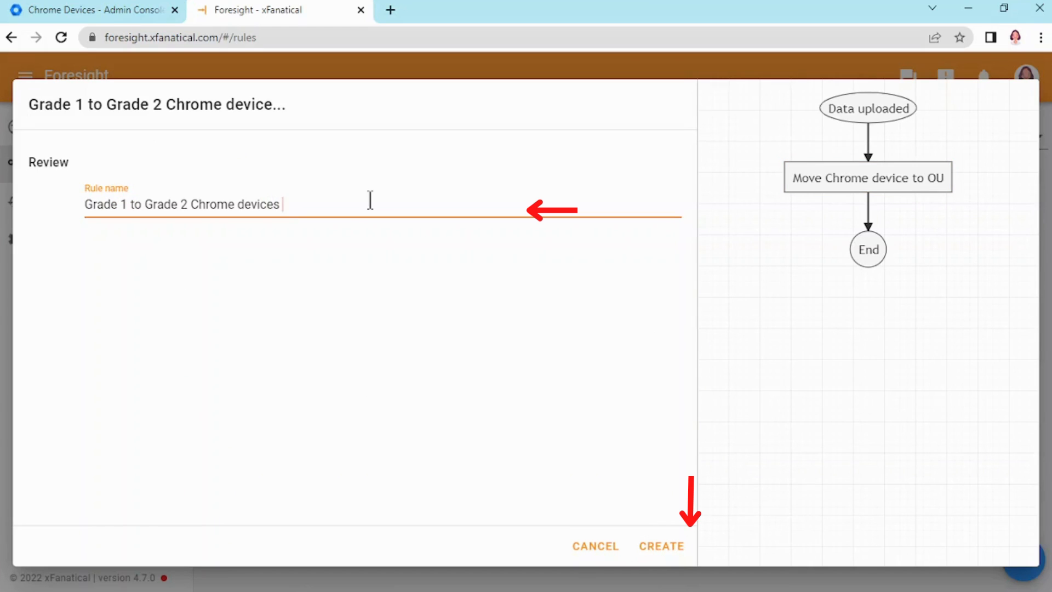
type("transfer")
left_click(679, 546)
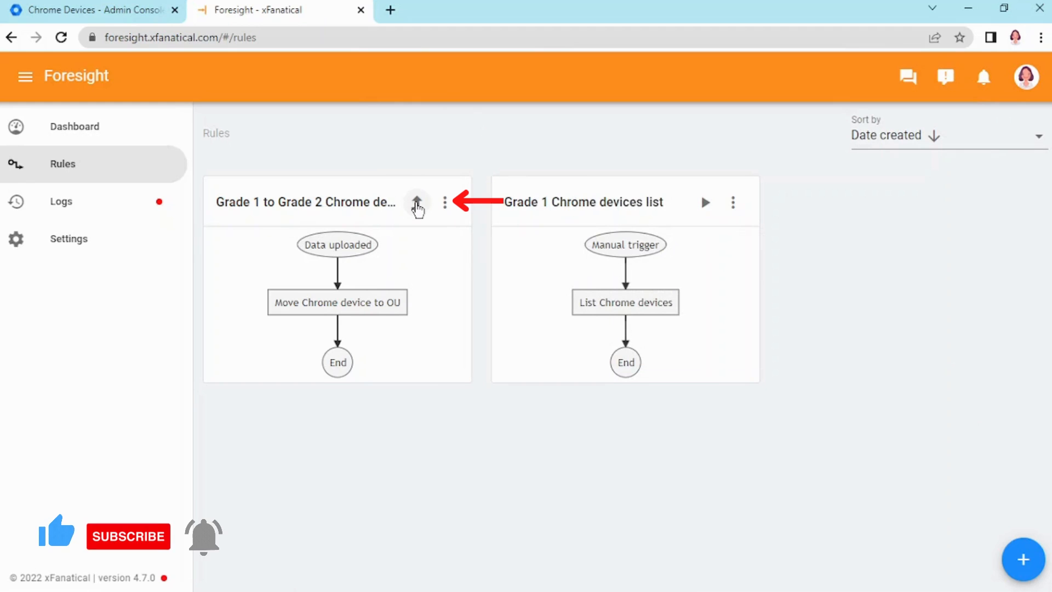
Run the transfer rule by uploading the Grade 1 Chrome Devices List CSV from Downloads.
left_click(416, 203)
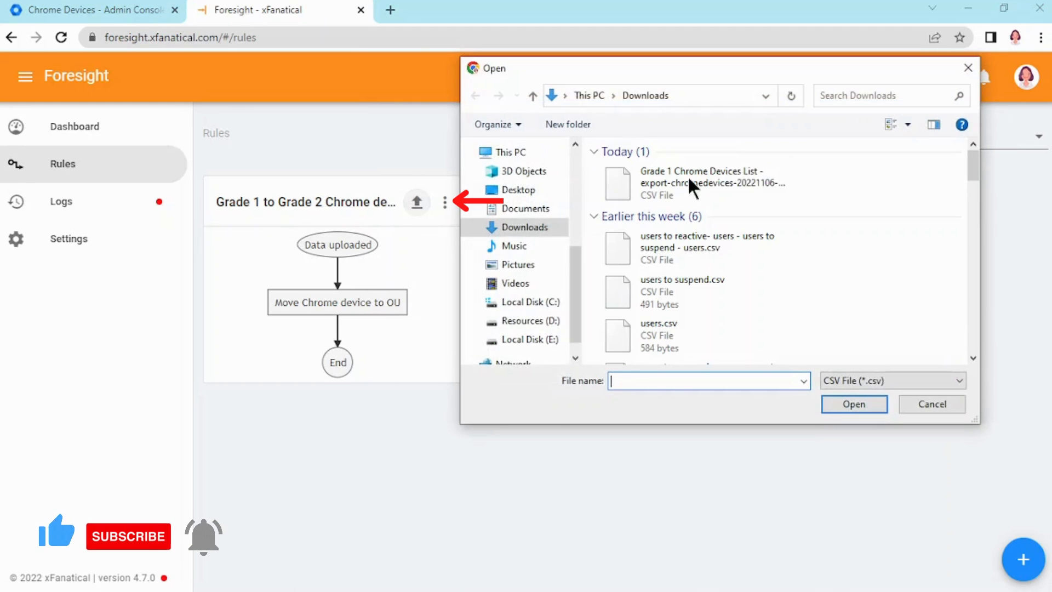
double_click(725, 170)
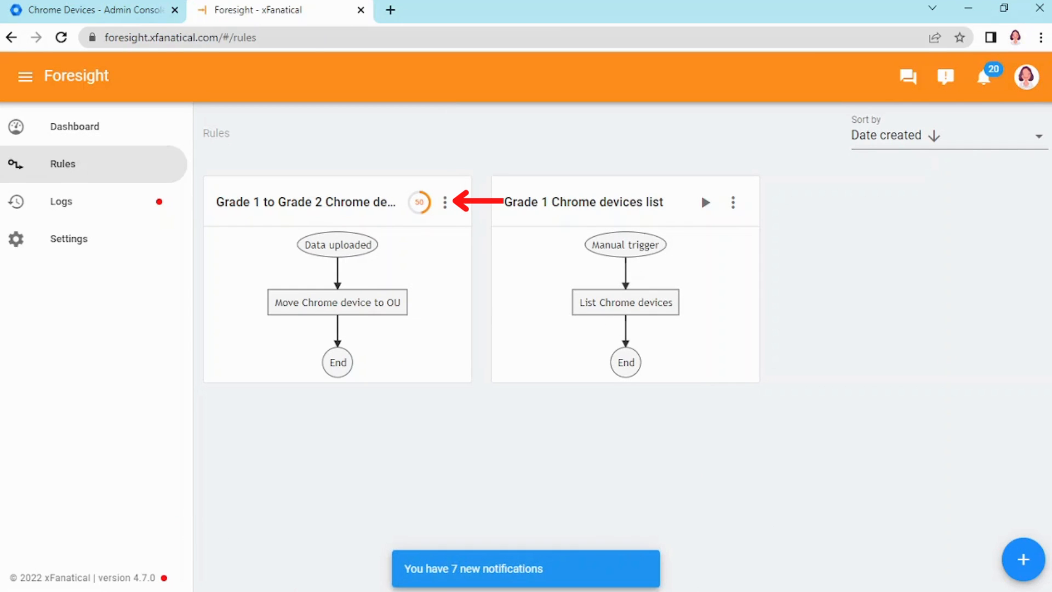
mouse_move(757, 585)
mouse_move(713, 585)
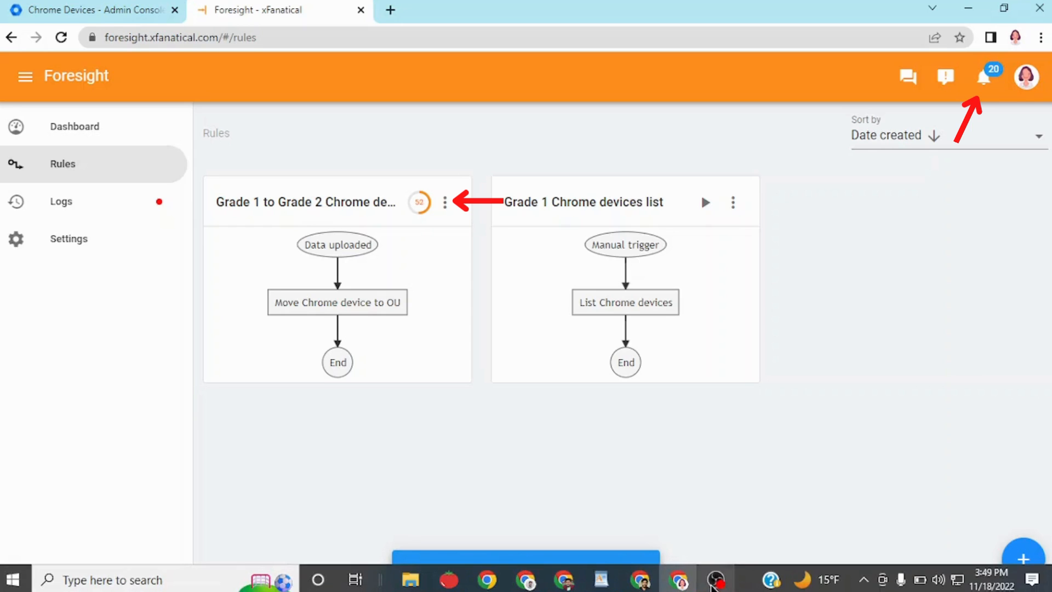